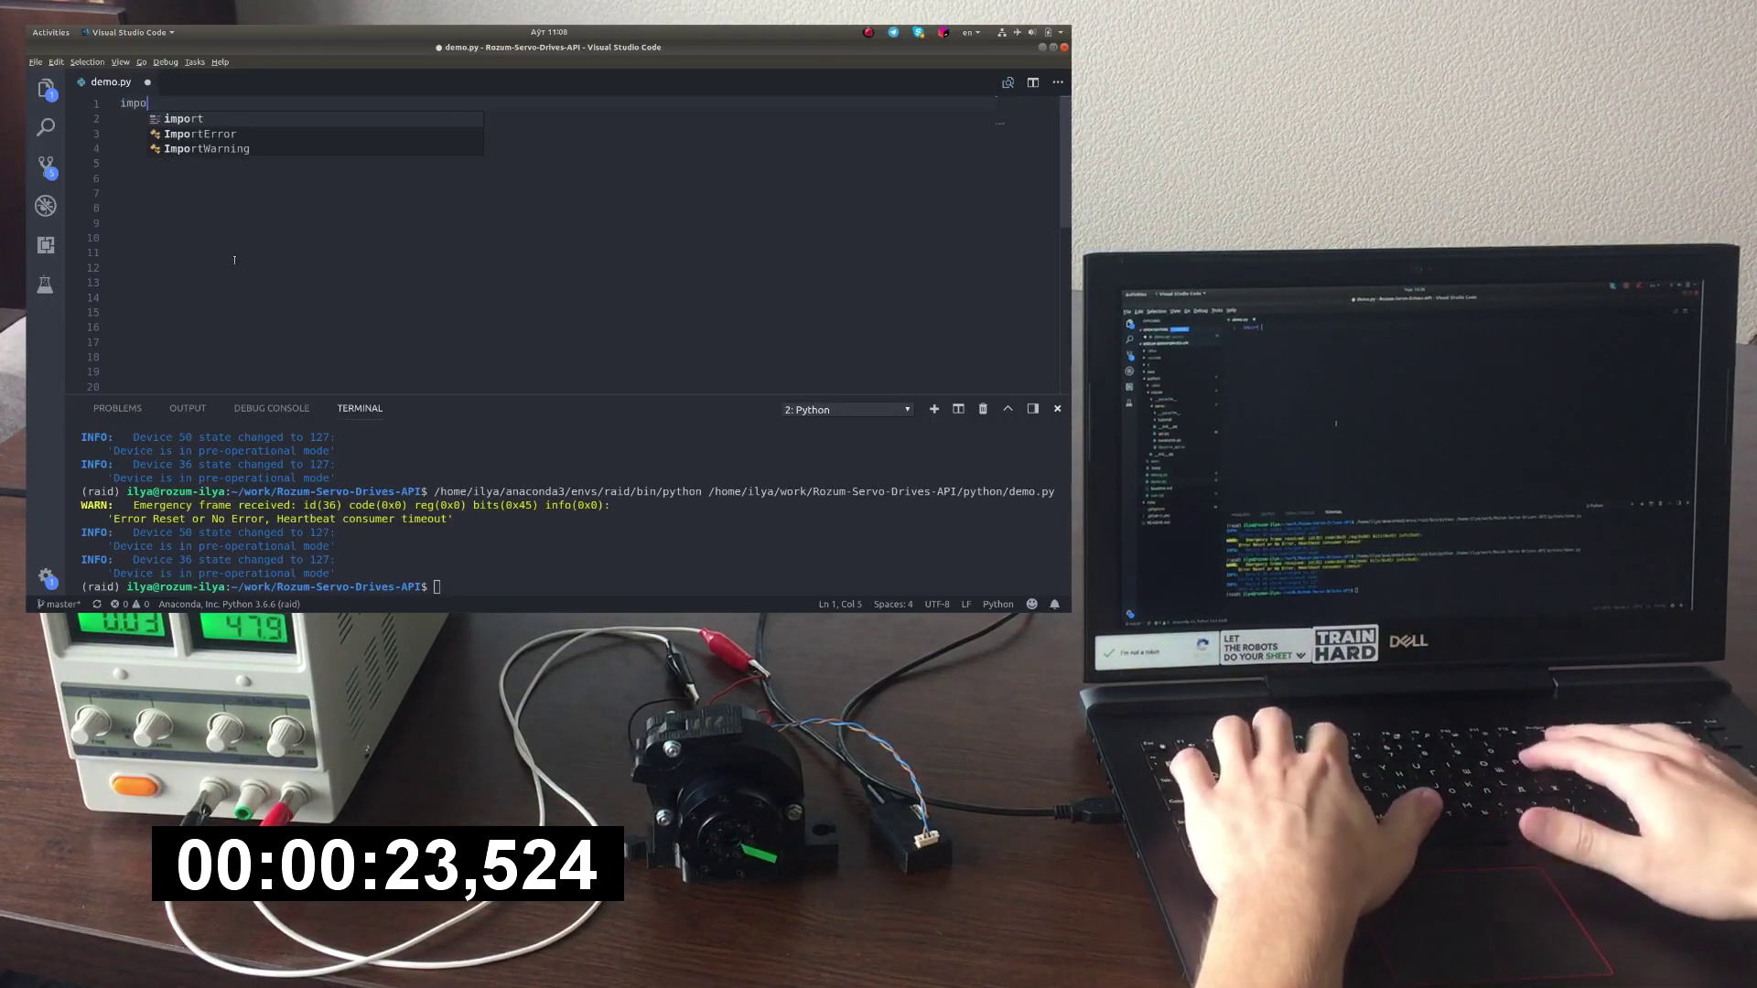
type("zum as rr")
key("Tab")
type("api = rr")
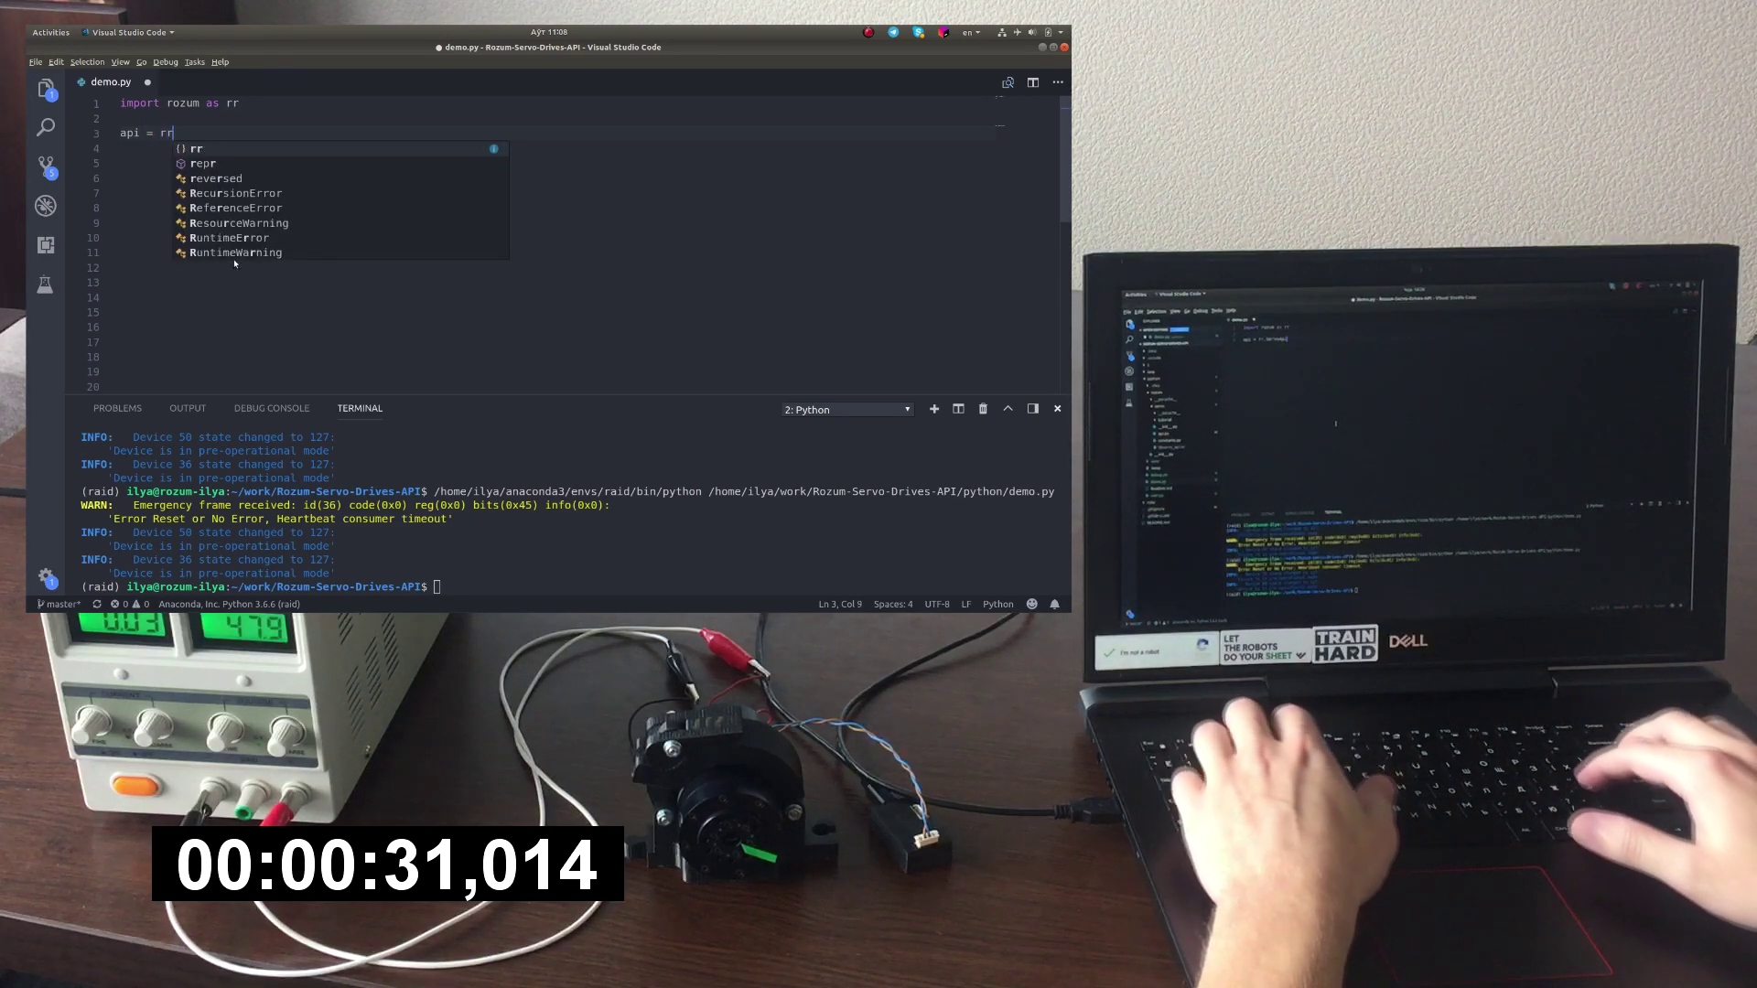
type(".")
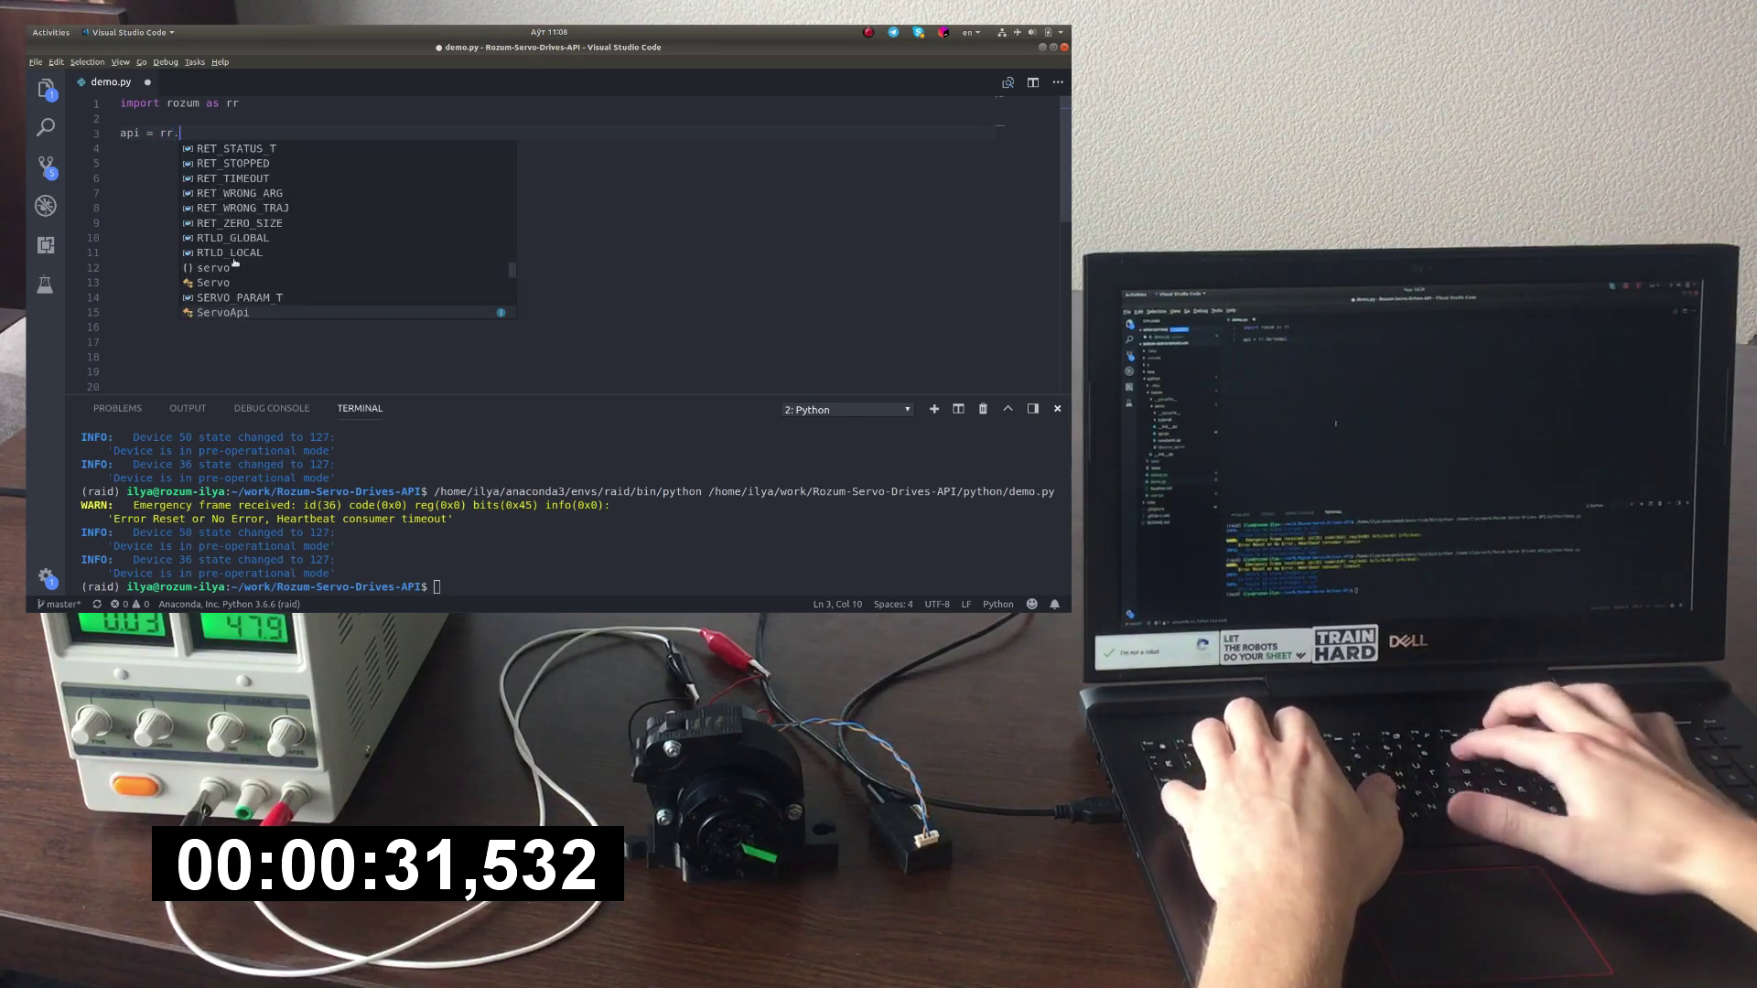
type("se")
Pick ServoApi from IntelliSense so demo.py creates api = rr.ServoApi().
key("Down")
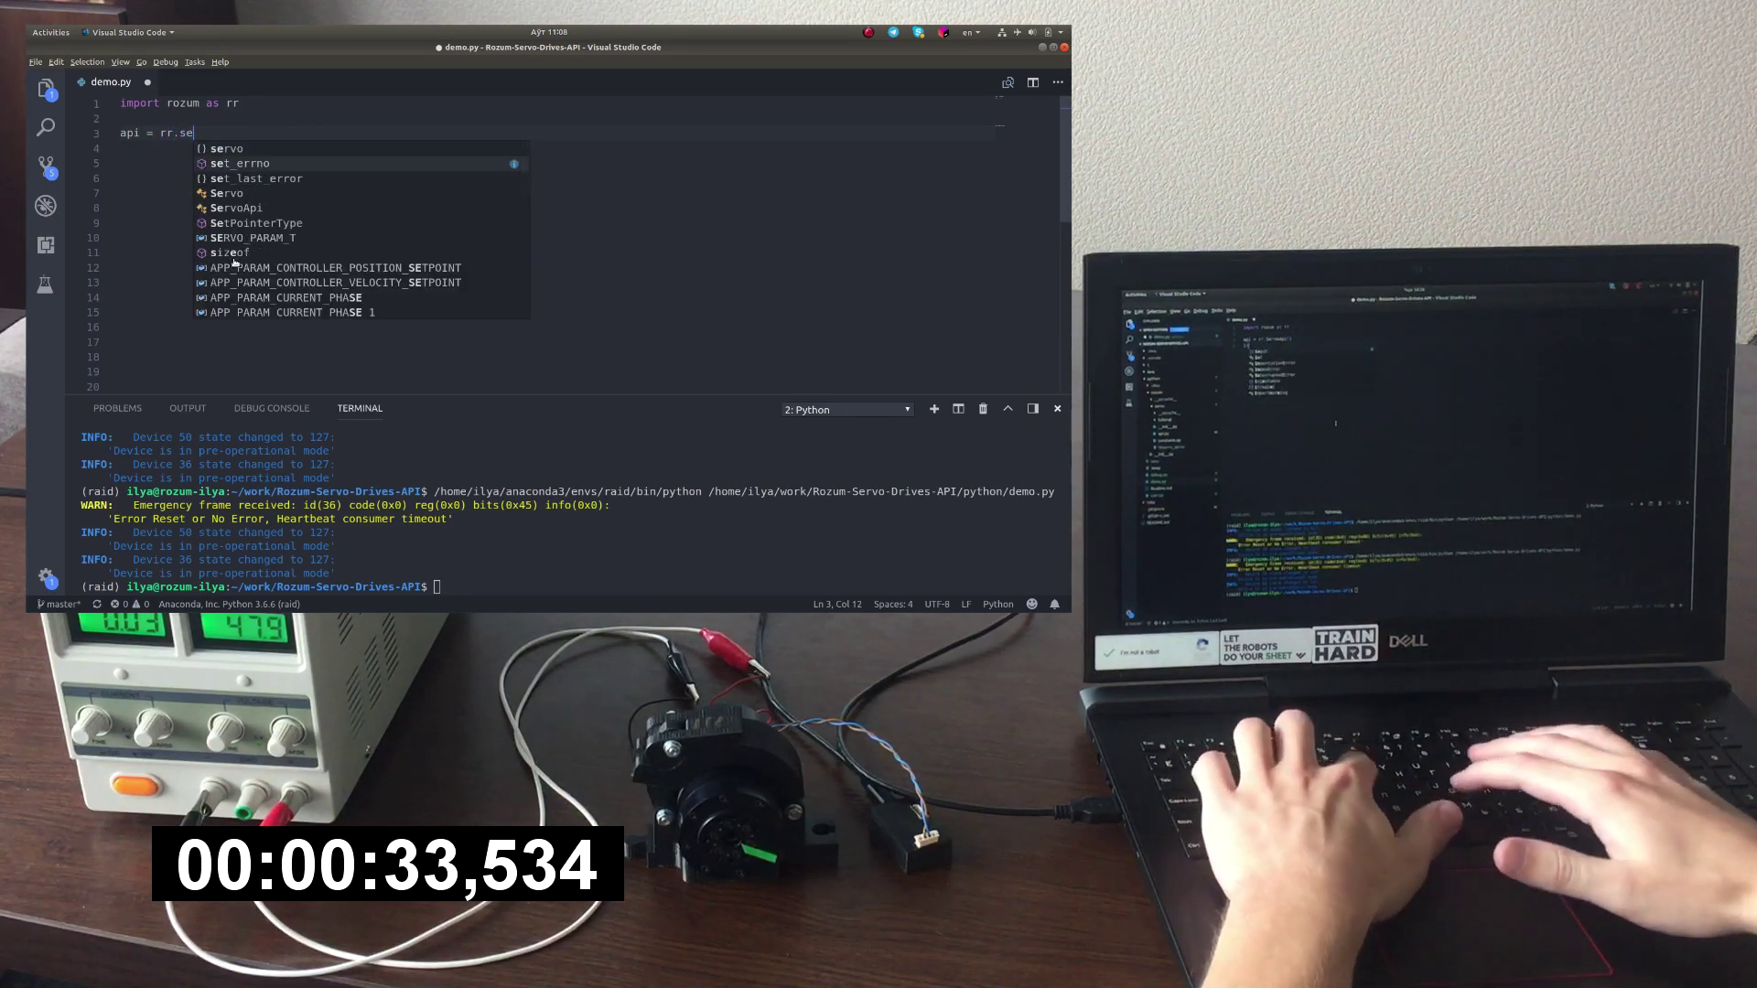
key("Down")
key("Down")
key("Down")
key("Return")
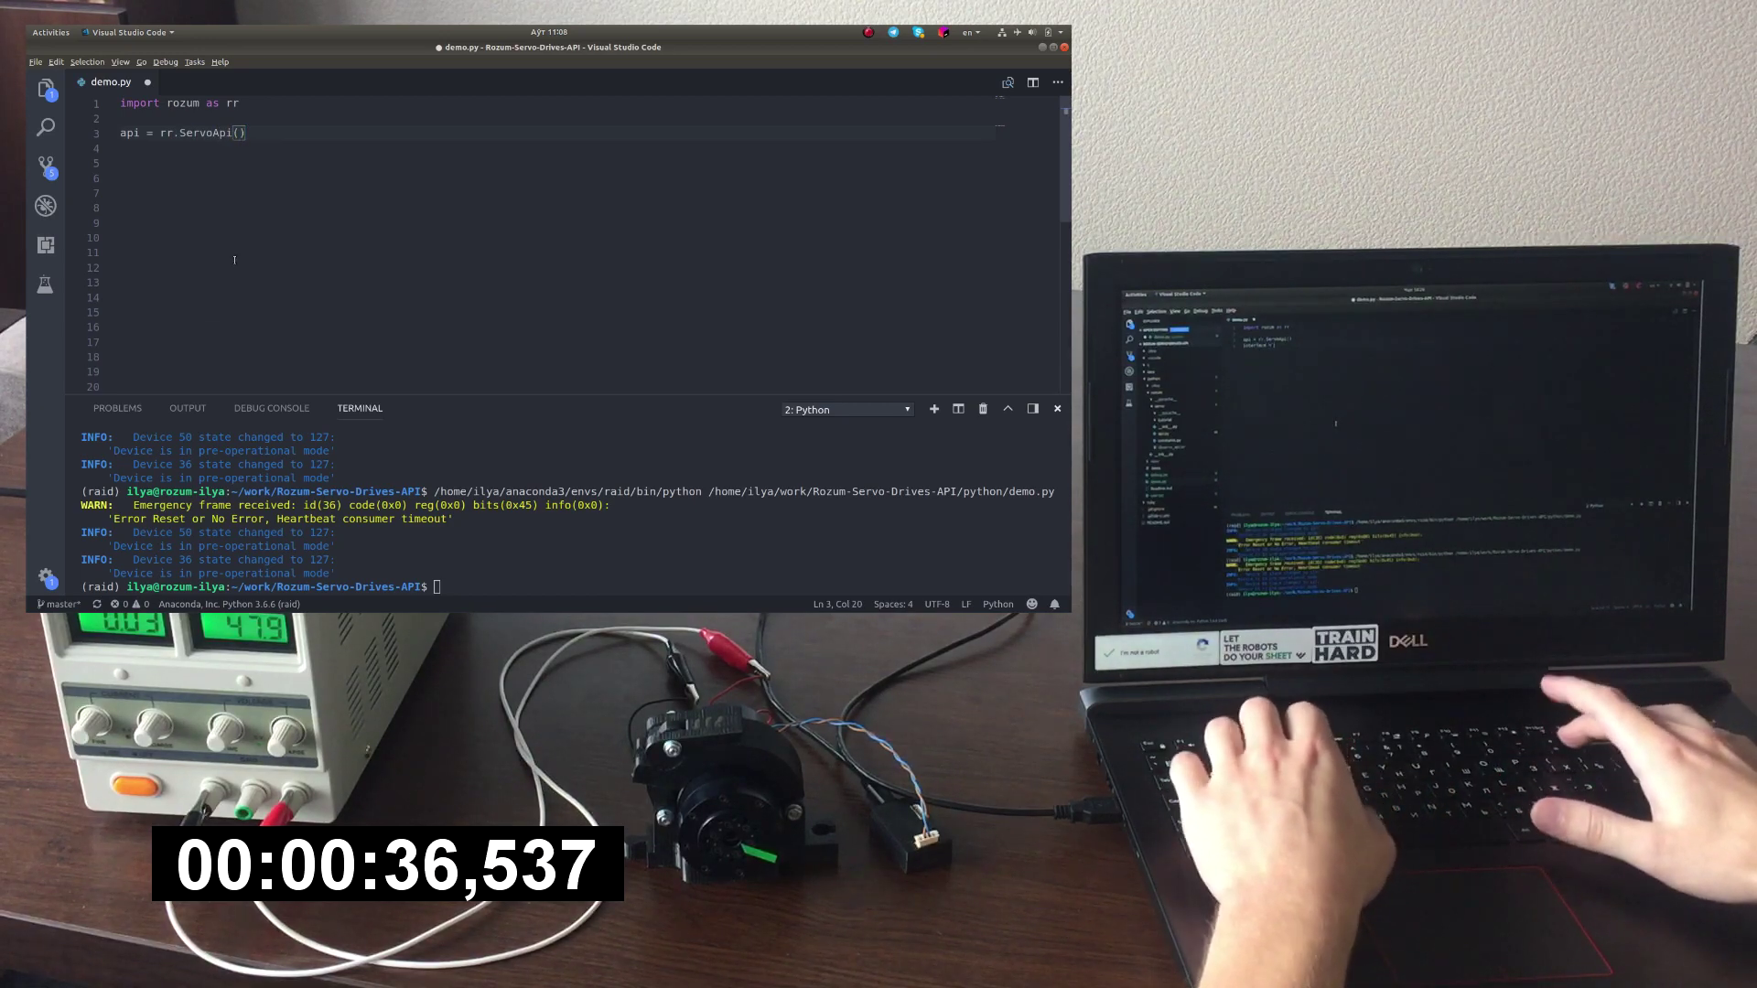
type("inte")
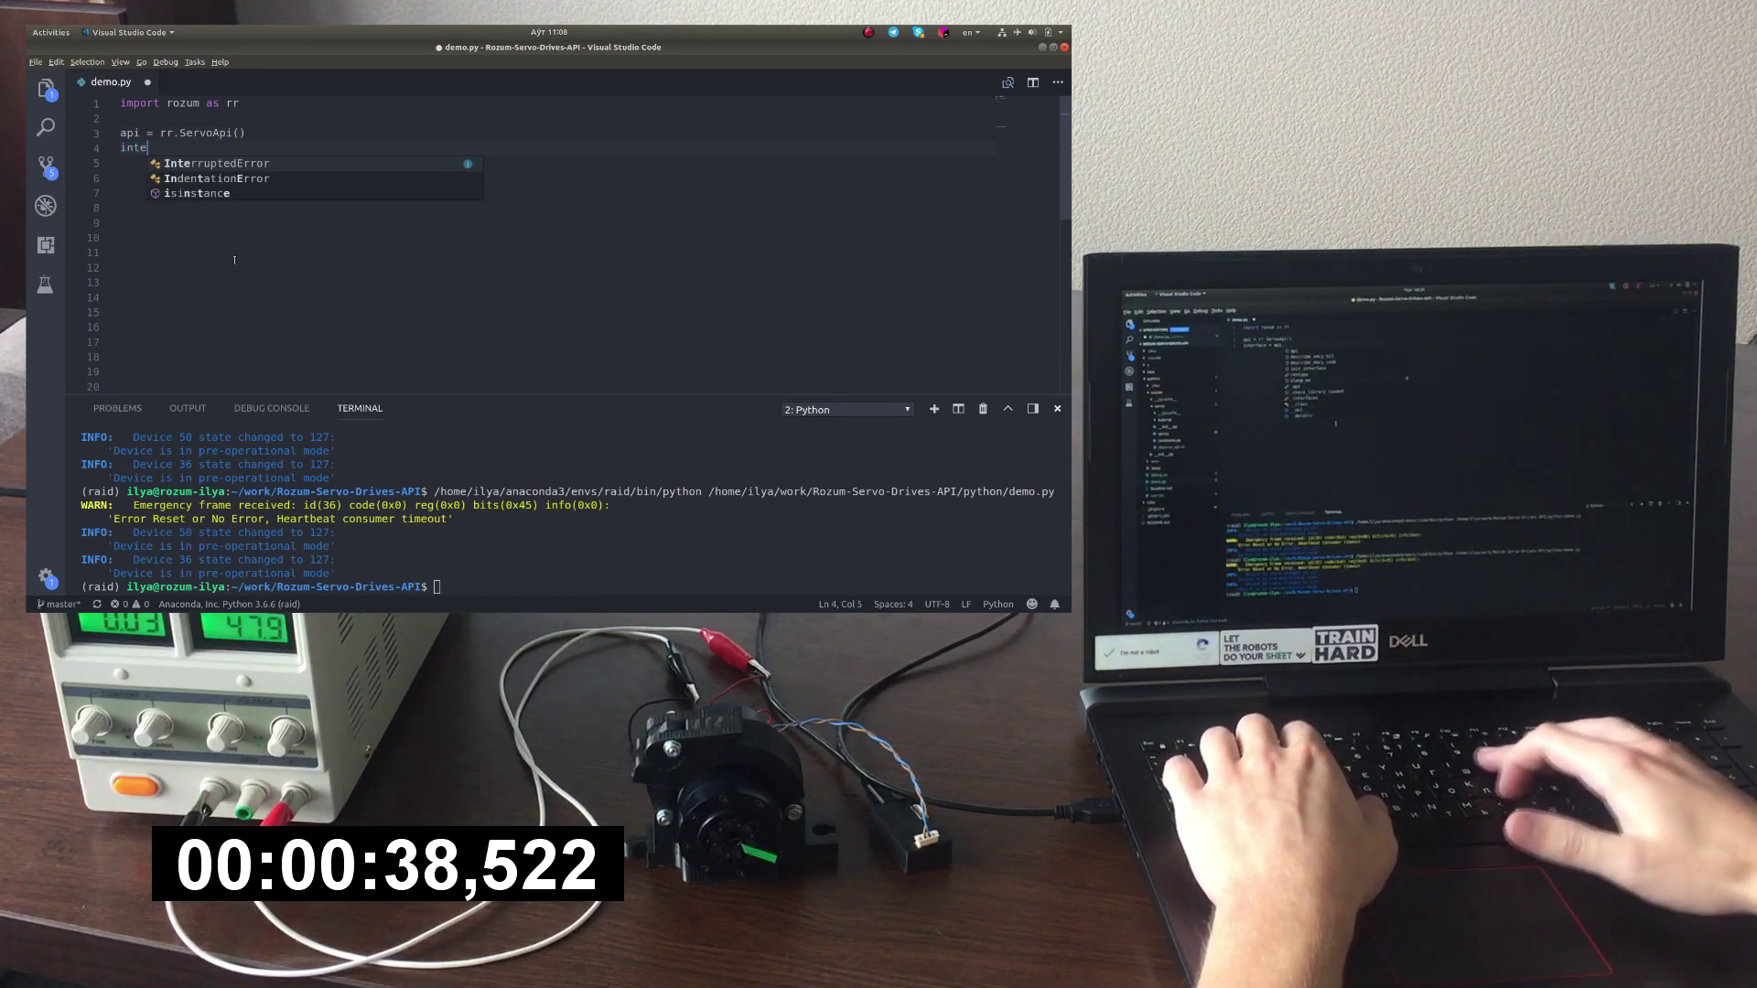
type("rface")
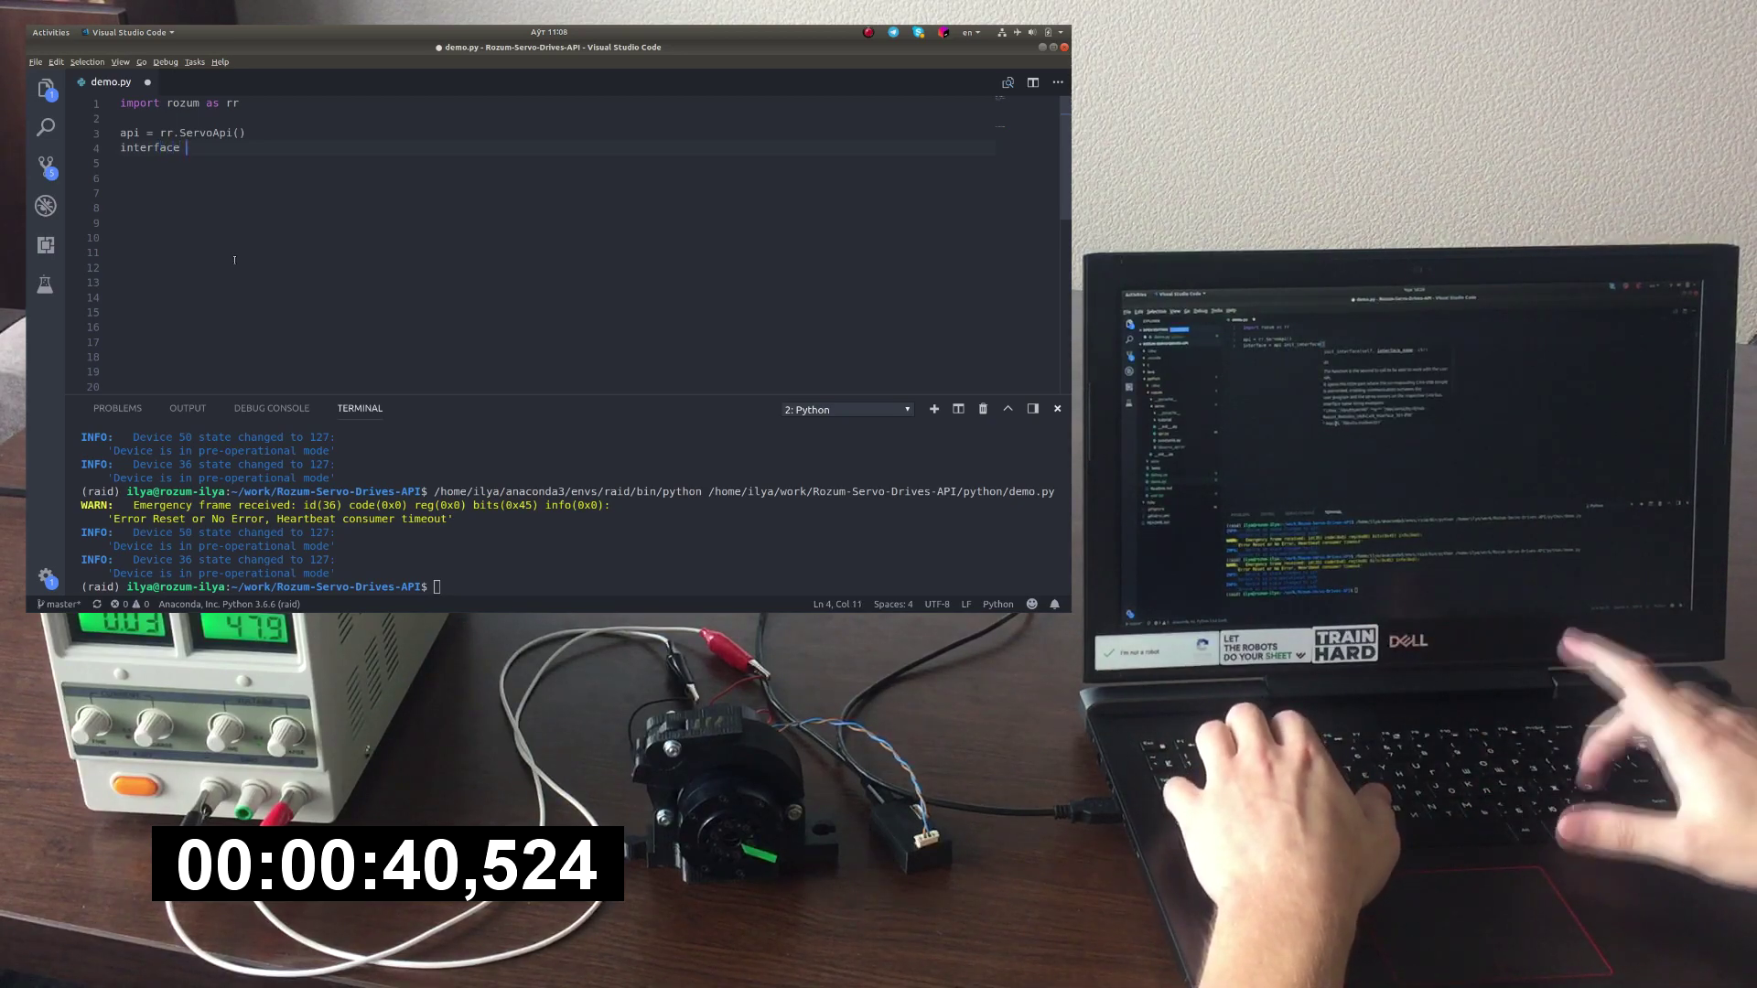
type(" = api.init_interface")
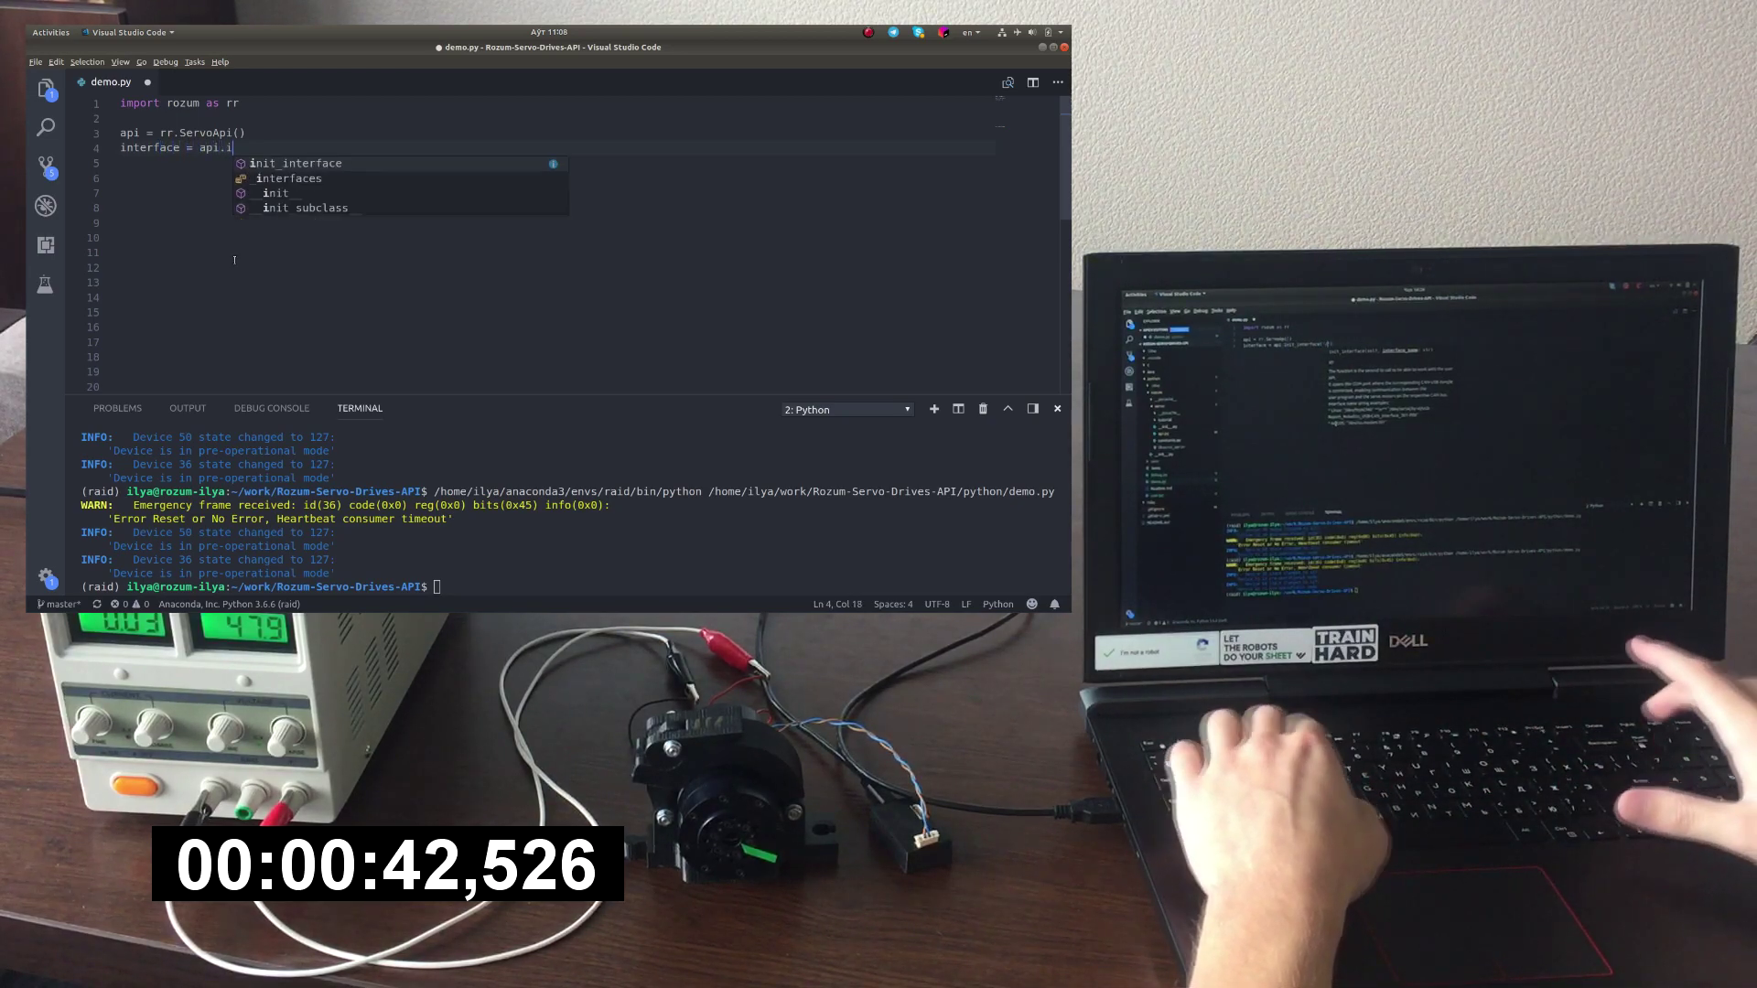
type("(")
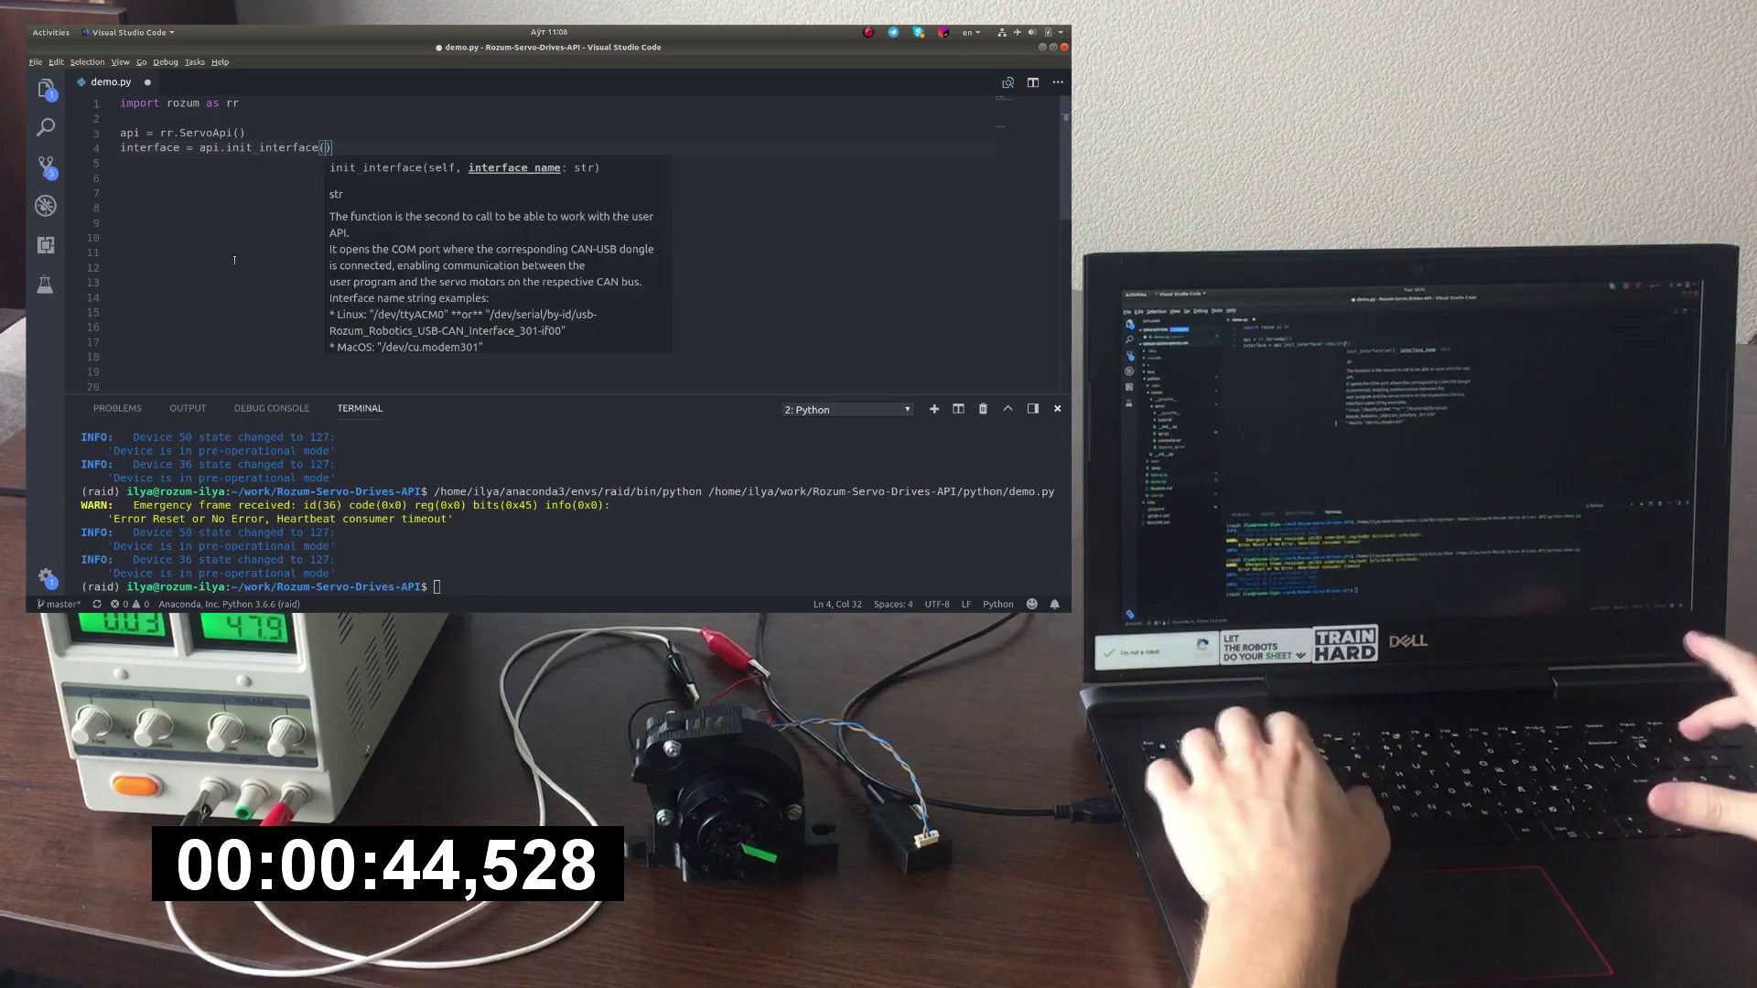
type("\"")
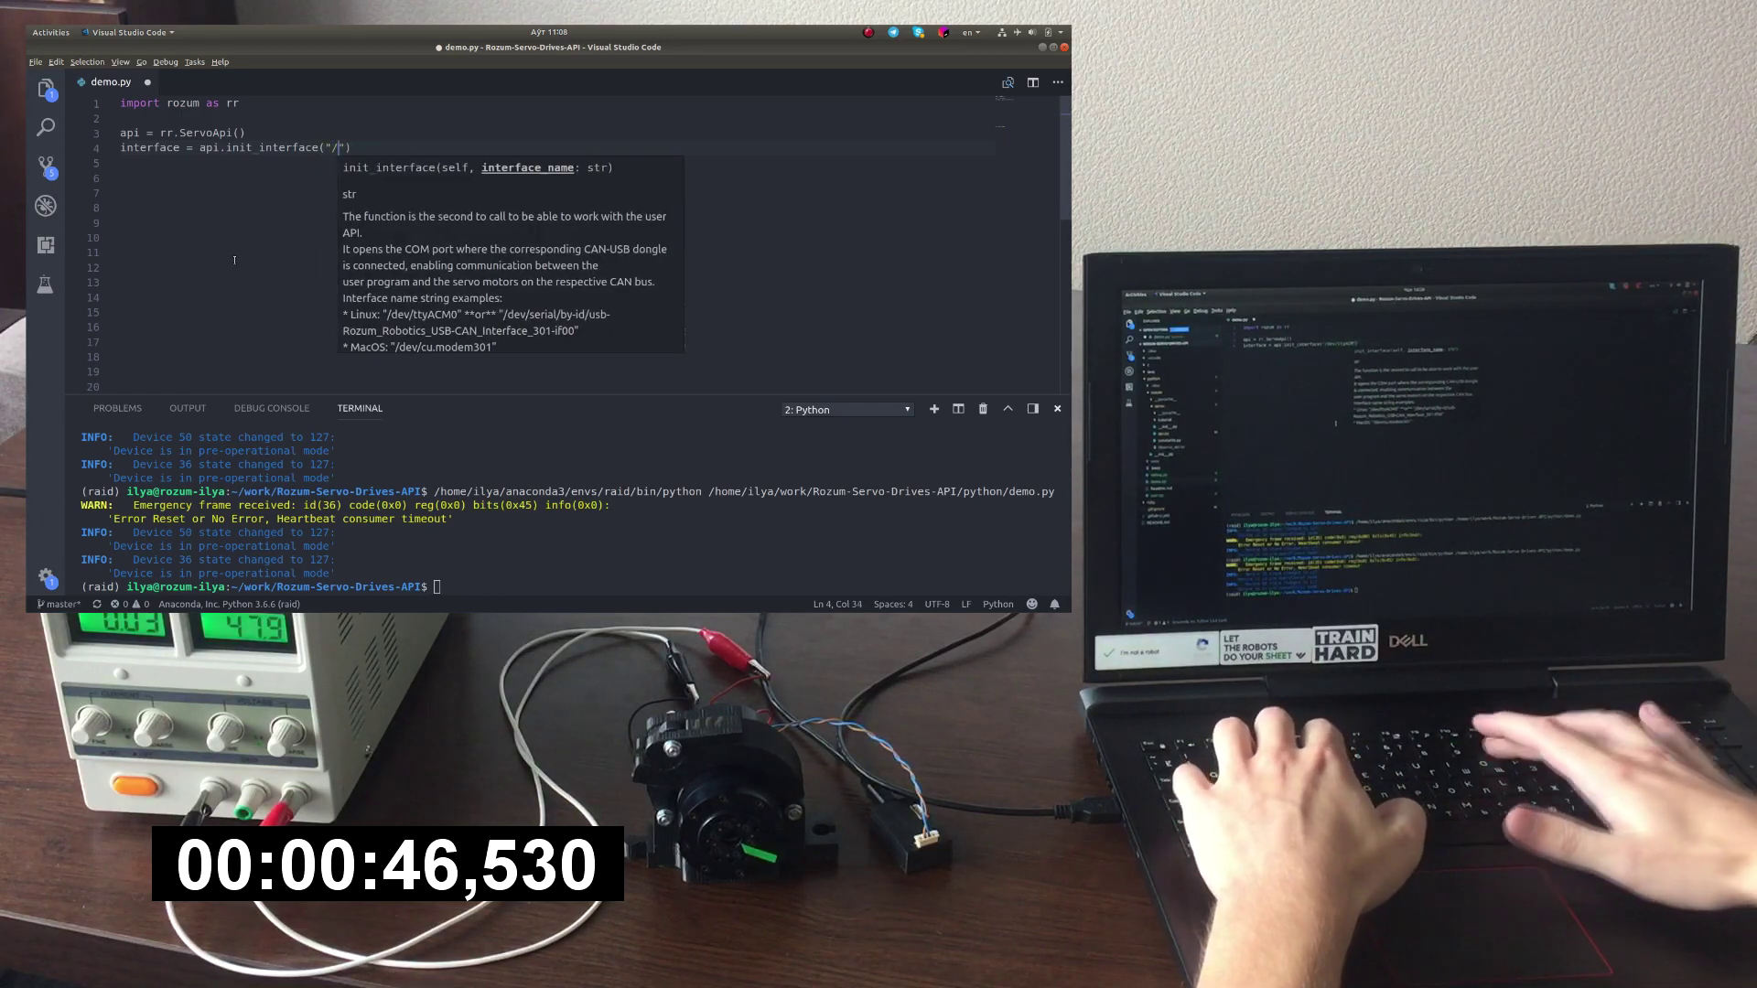
type("/dev/tt")
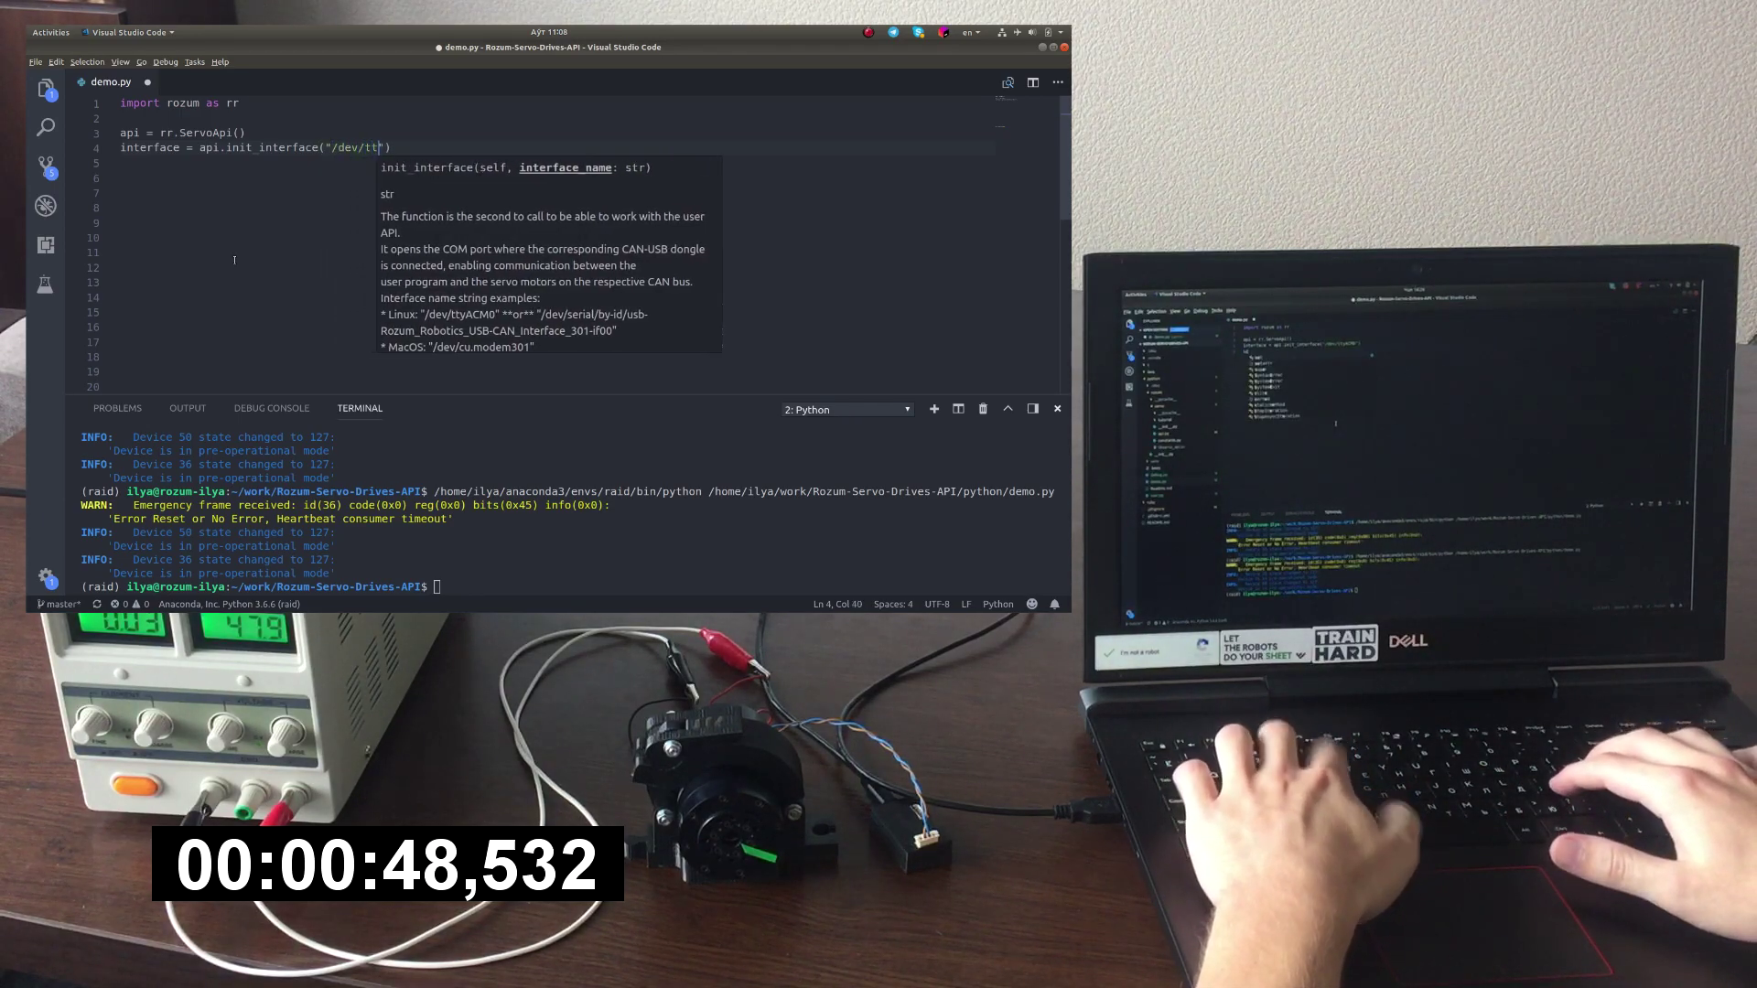
type("yAC")
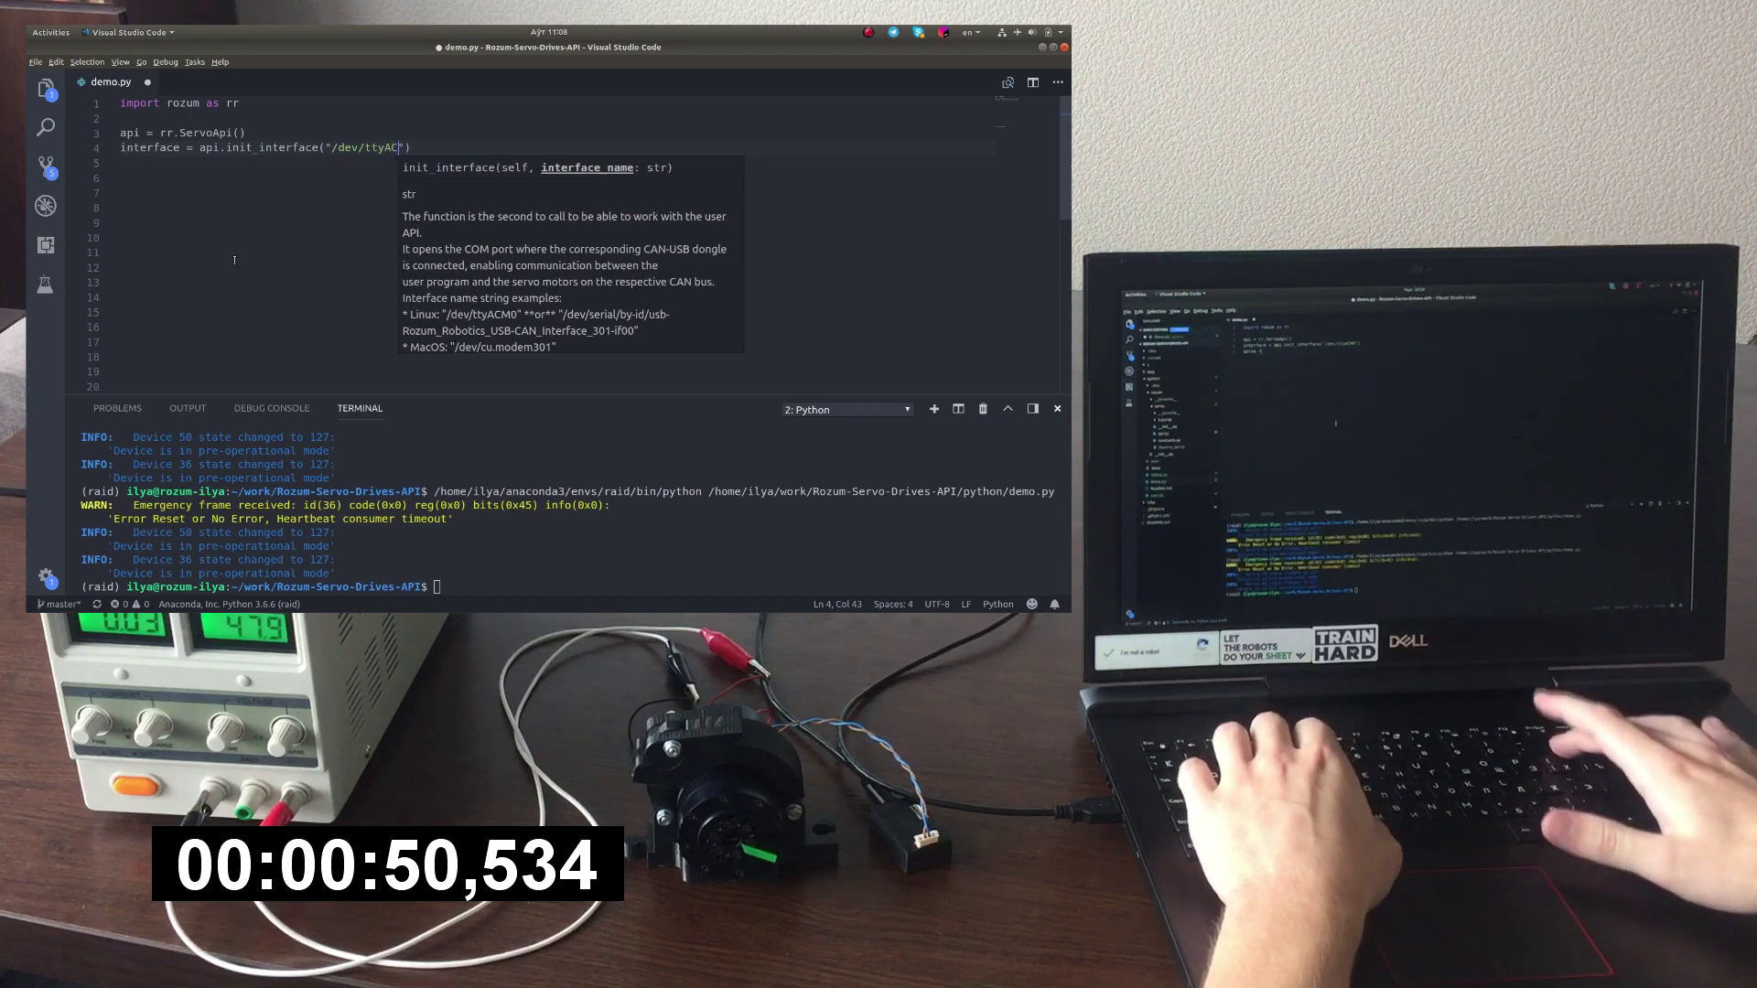
type("M0")
Start a new line below interface = api.init_interface("/dev/ttyACM0").
key("Down")
type("vo = ")
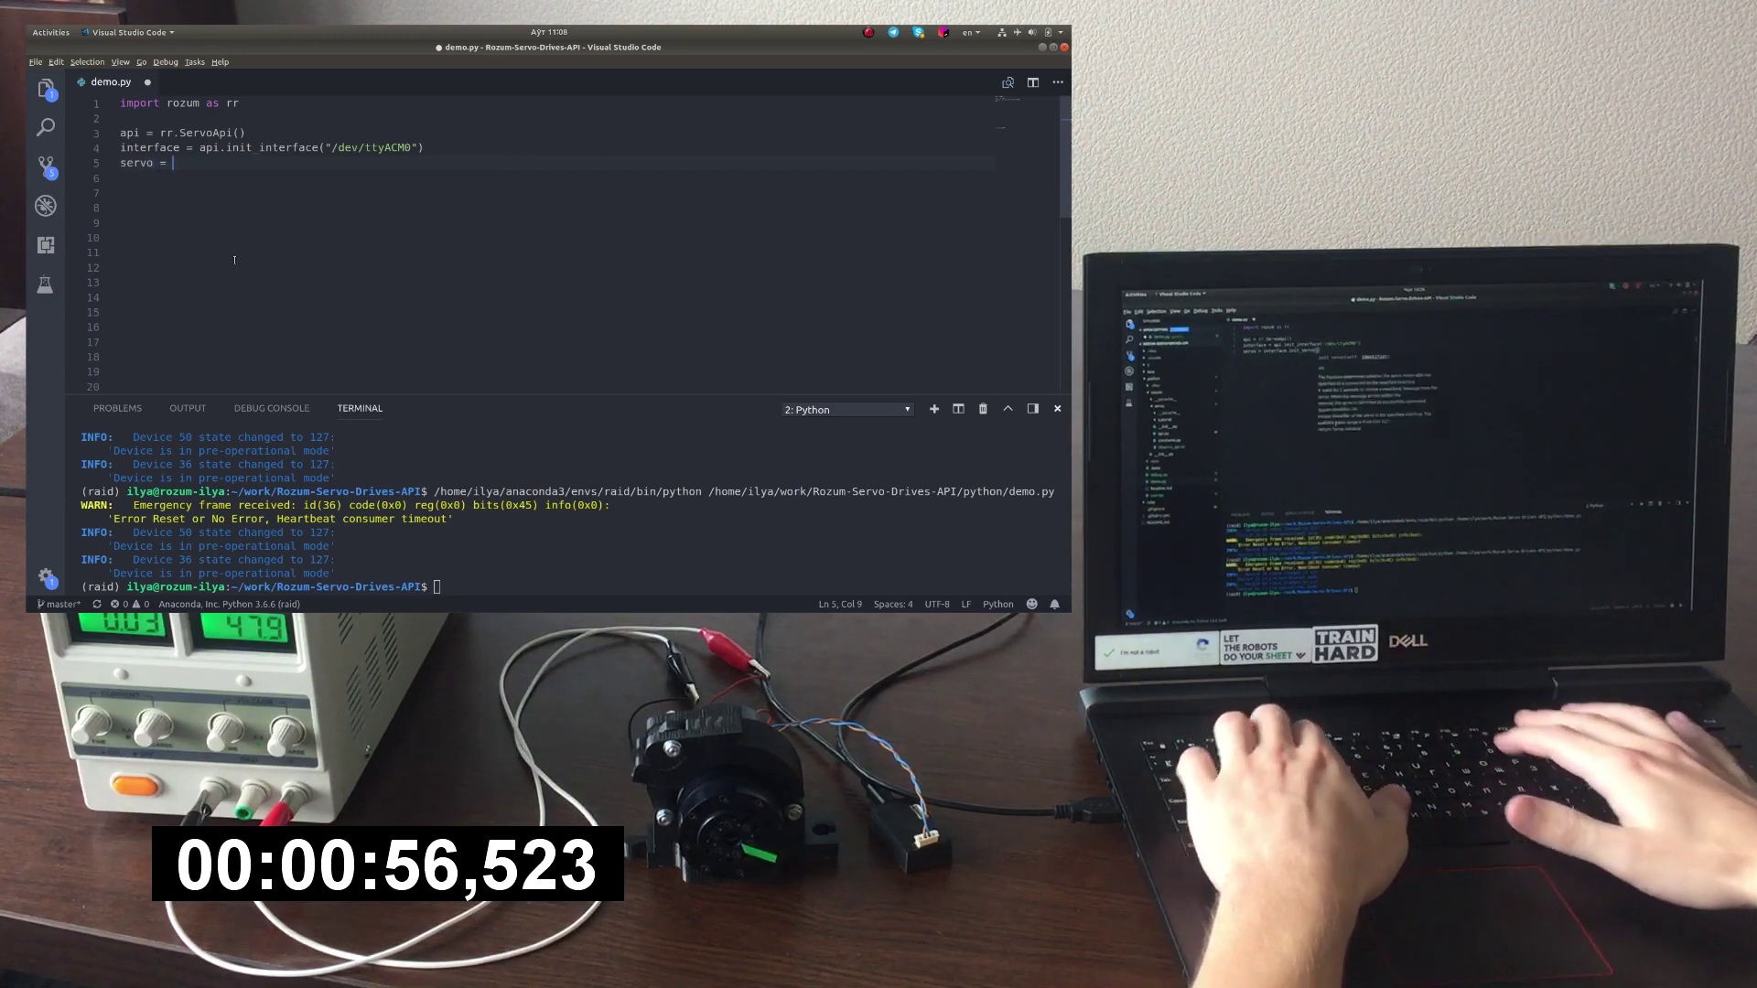
type("interface")
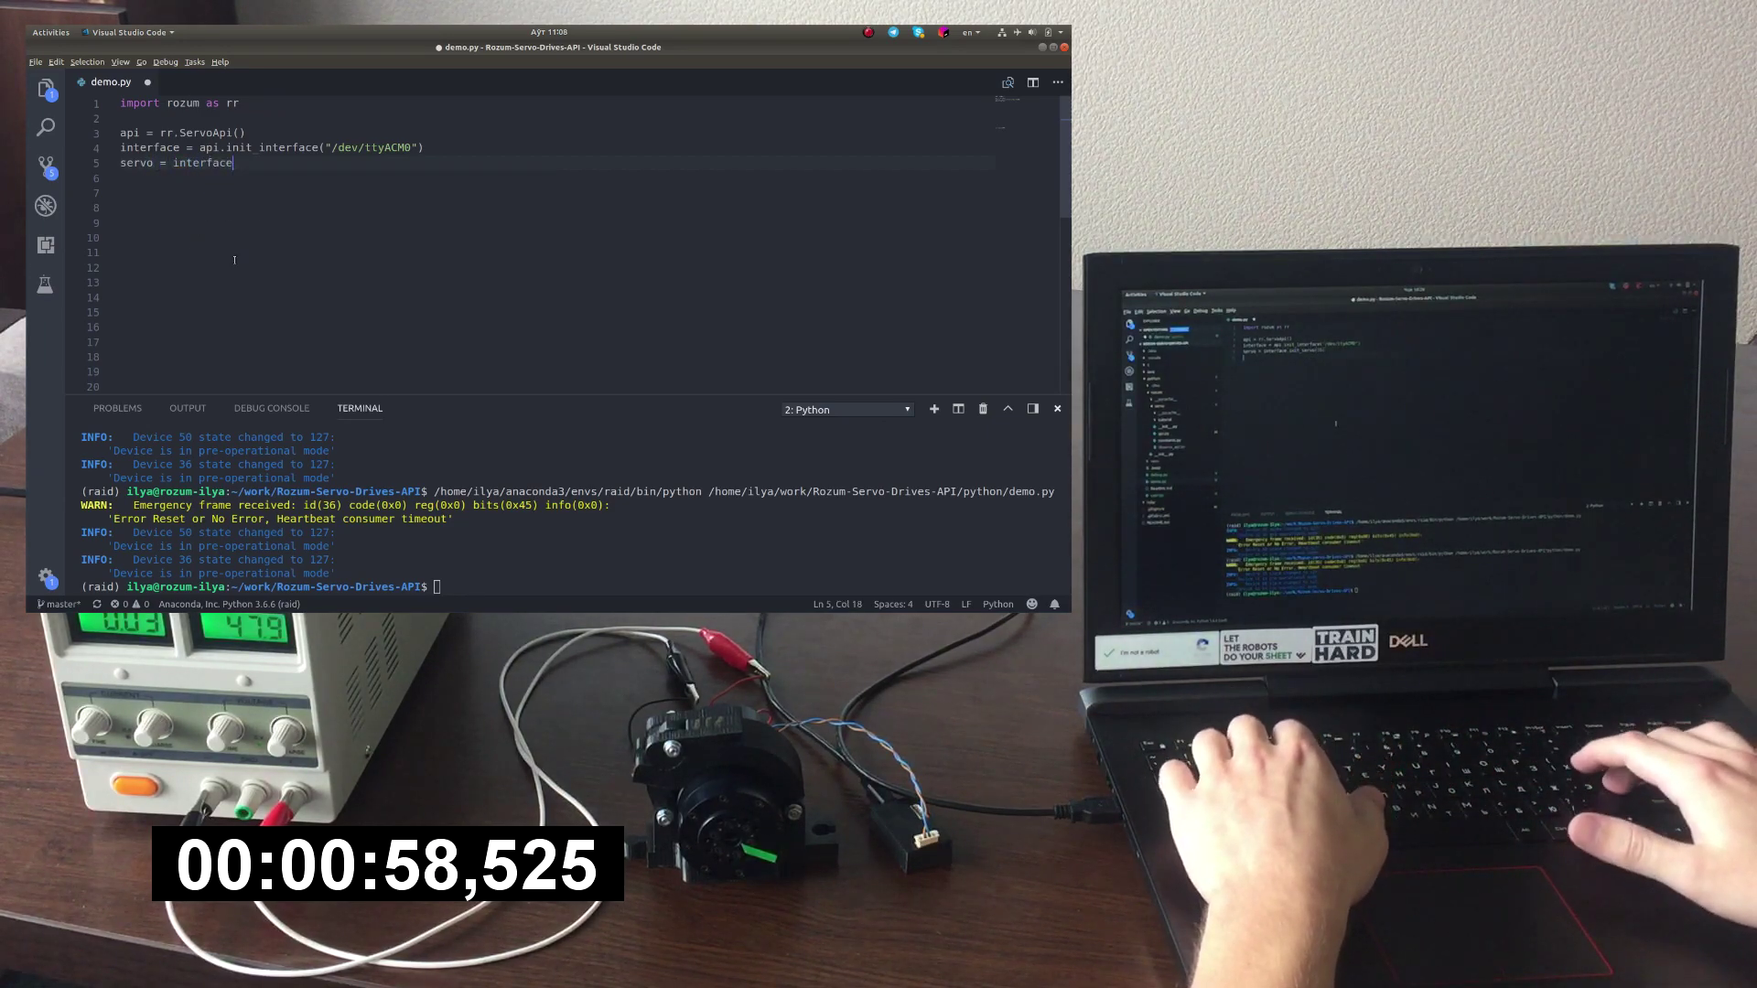
type(".")
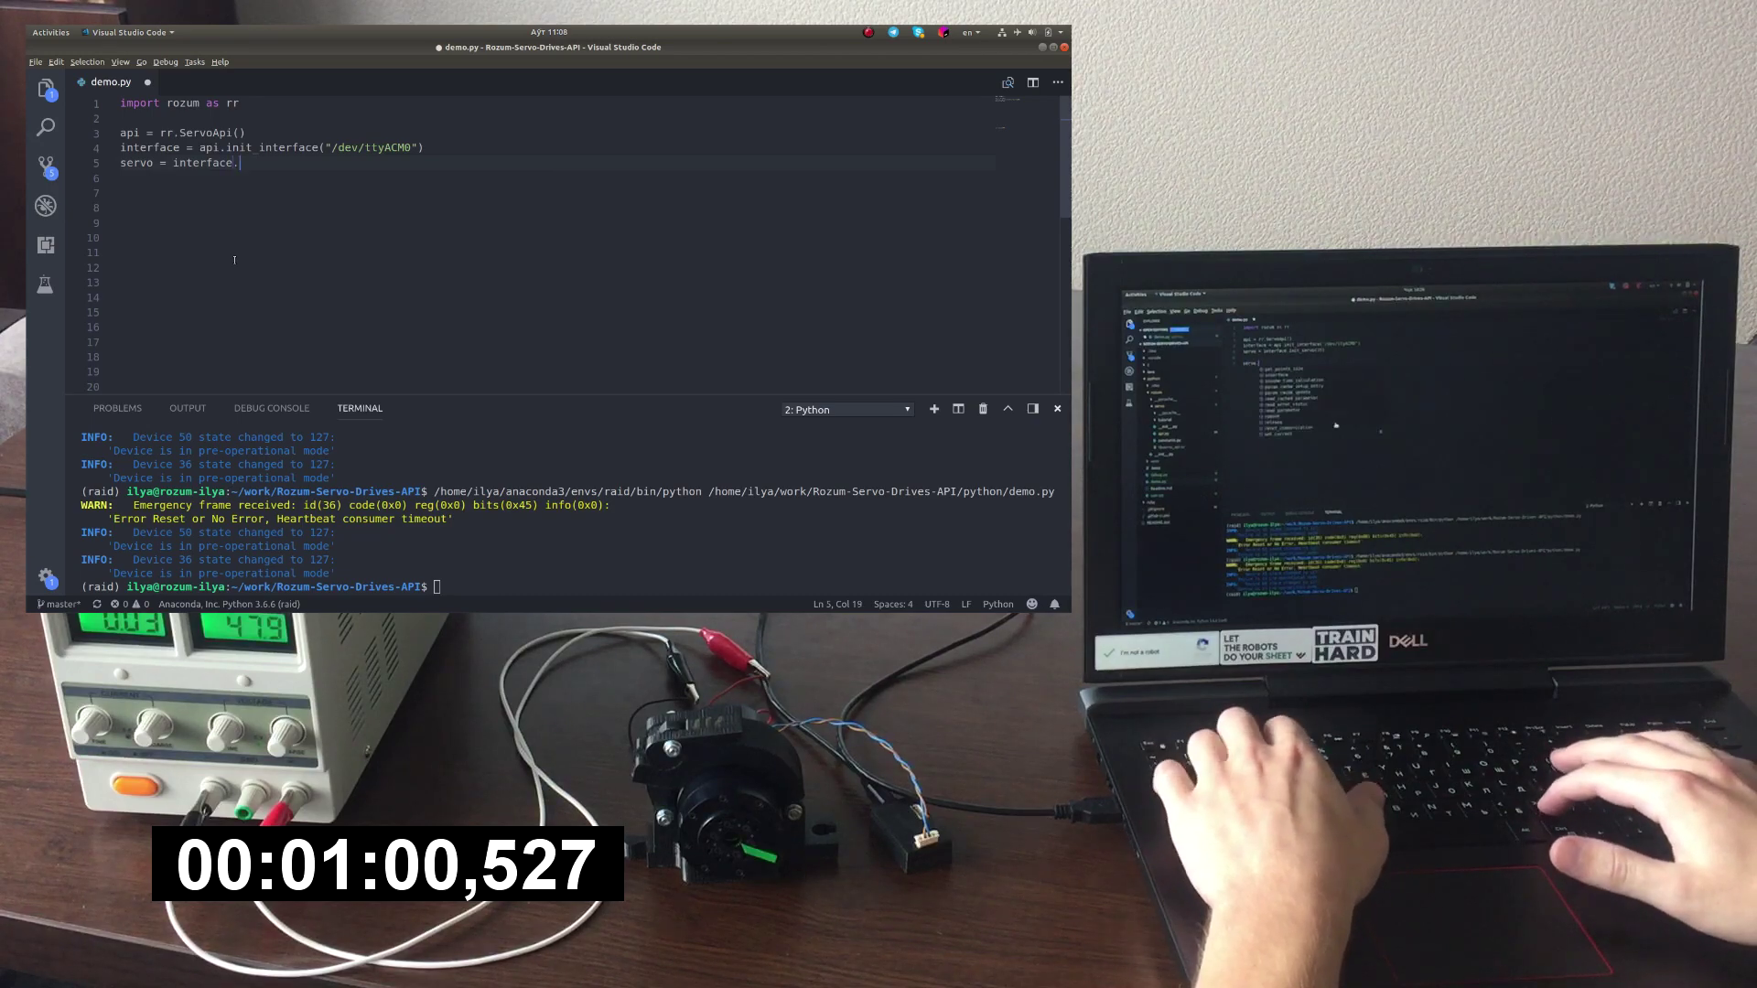
type("o")
Complete servo = interface.init_servo(36) via IntelliSense and begin the next line.
key("BackSpace")
type("in")
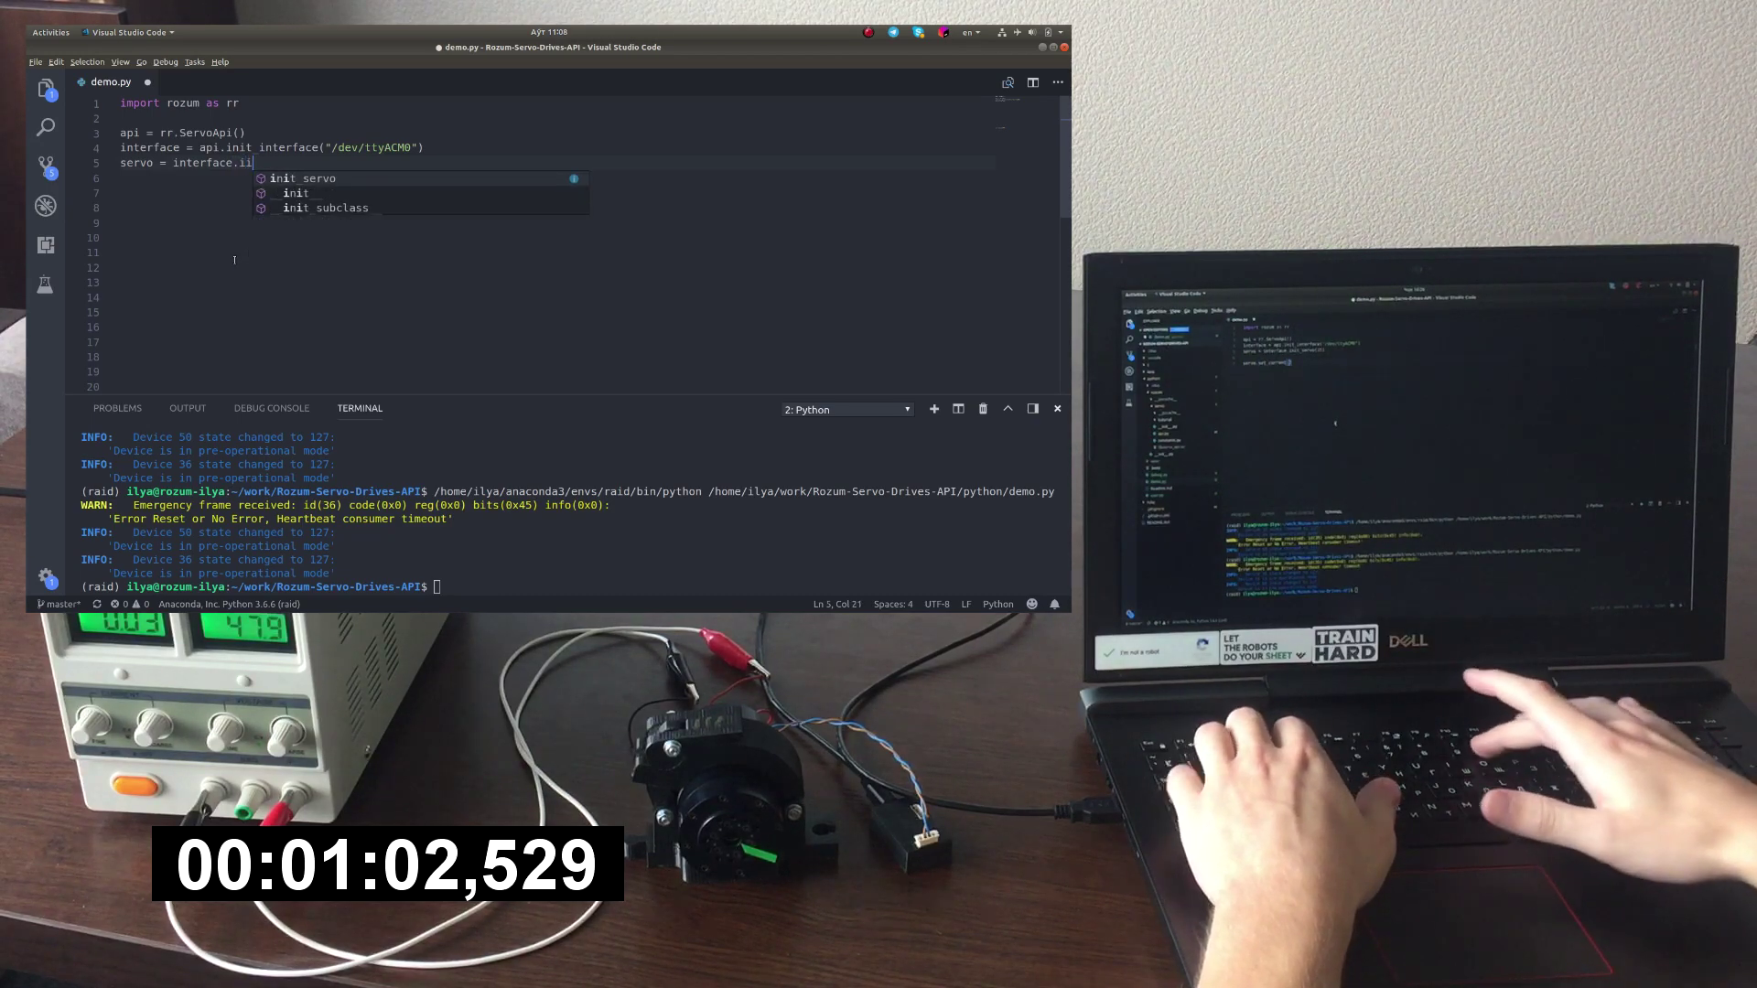
key("Return")
type("(")
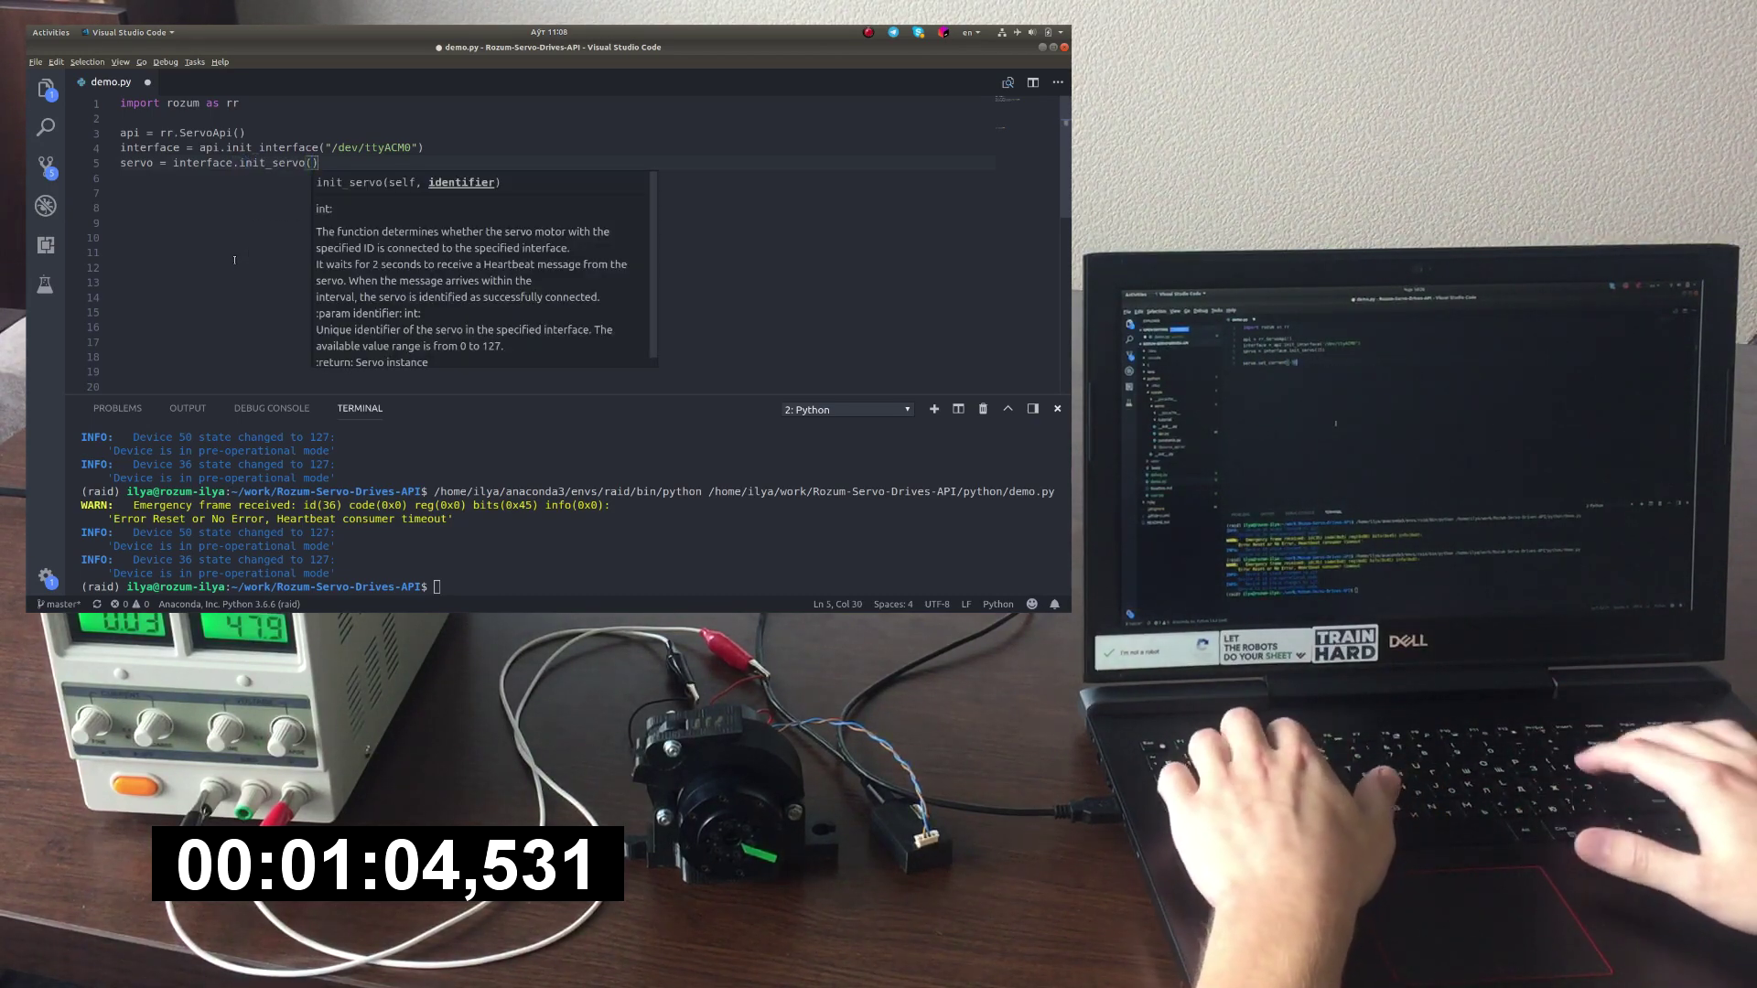
type("36)")
key("Return")
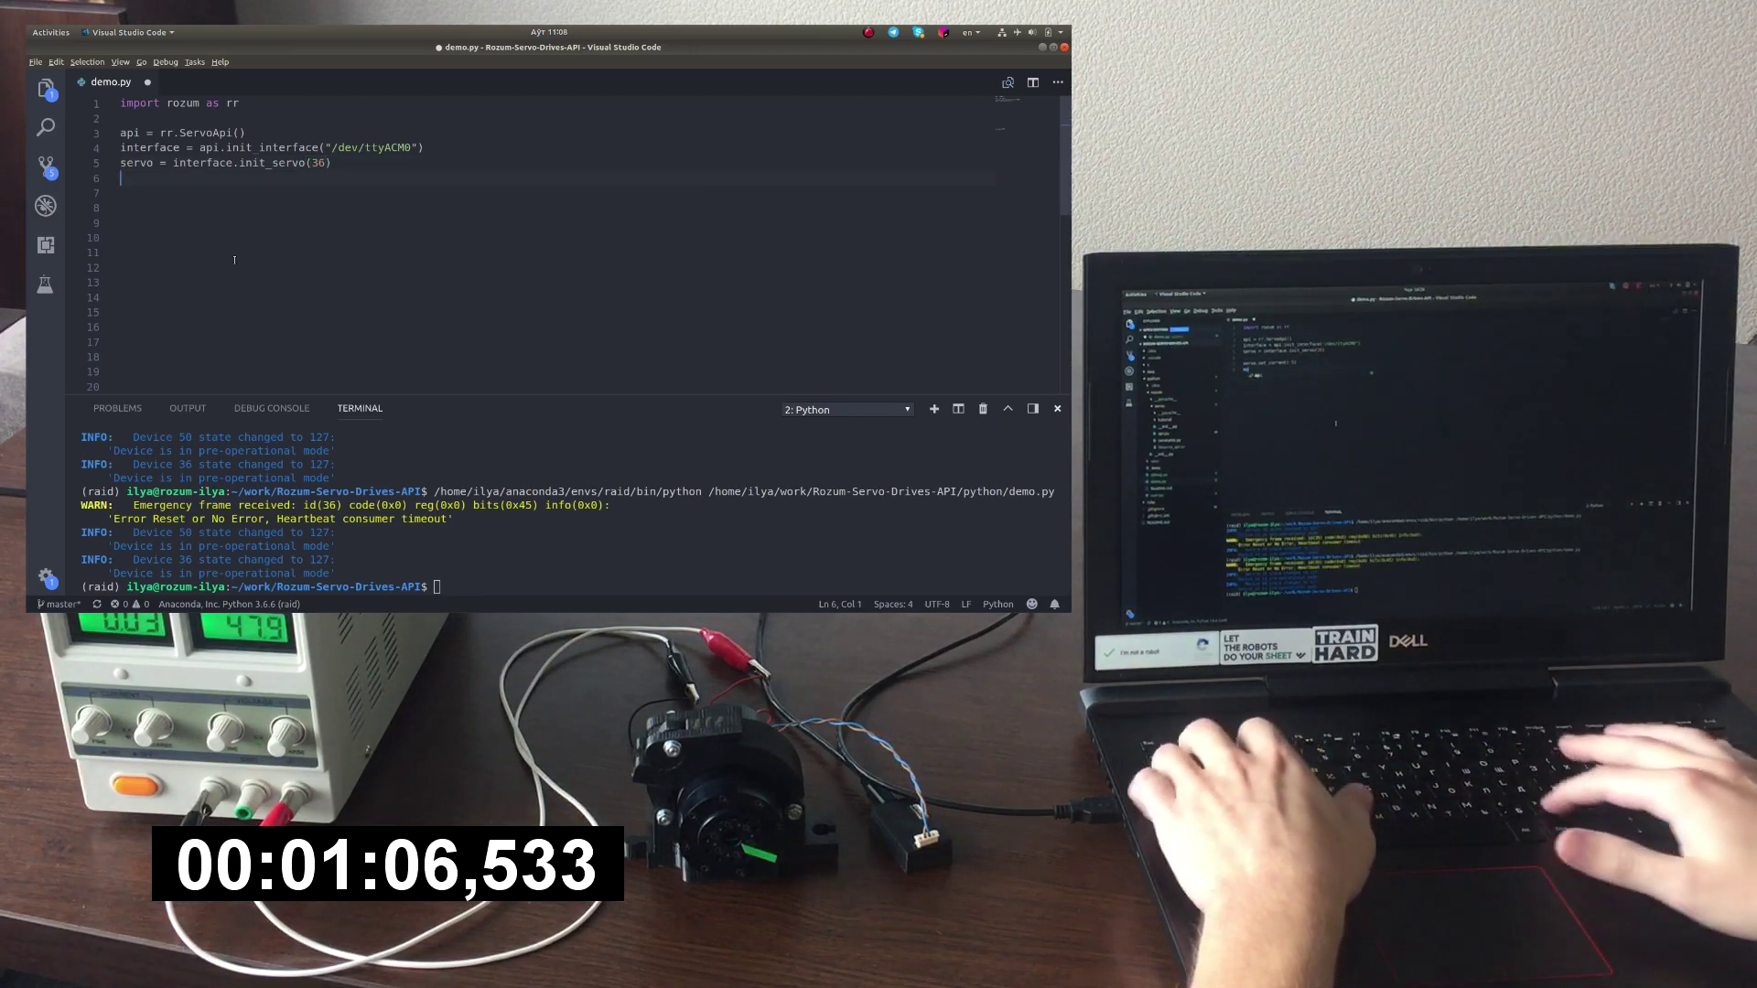